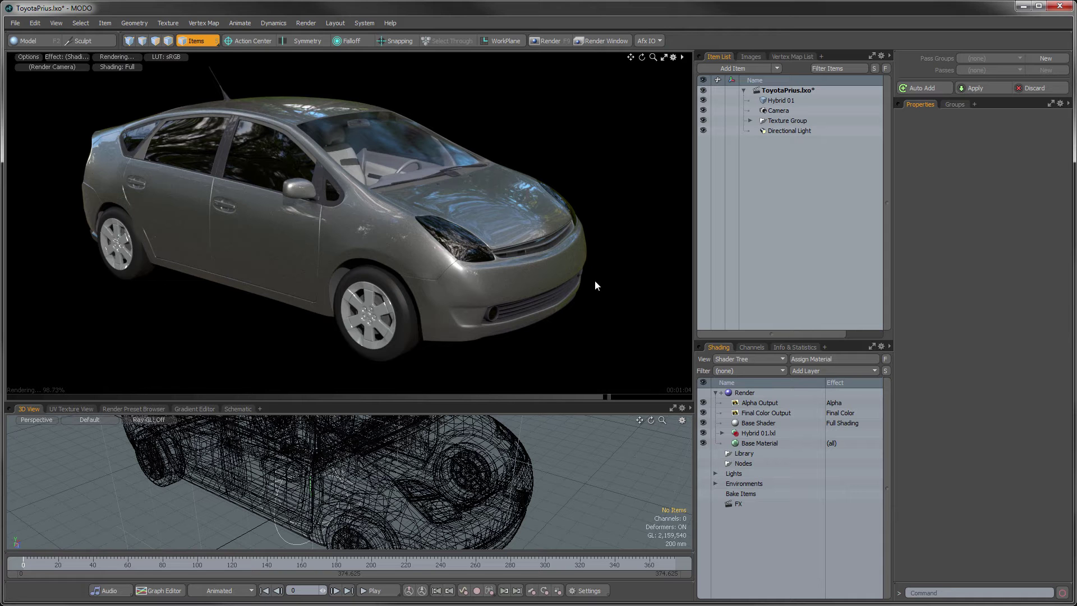
Expand Hybrid 01.lxl, enlarge the Shader Tree, and reveal Windshield Glass's Noise, Gradient and Material_Glass layers.
{"action": "left_click", "coordinate": [722, 434]}
{"action": "scroll", "coordinate": [726, 415], "scroll_direction": "down", "scroll_amount": 1}
{"action": "left_click_drag", "start_coordinate": [740, 344], "coordinate": [745, 192]}
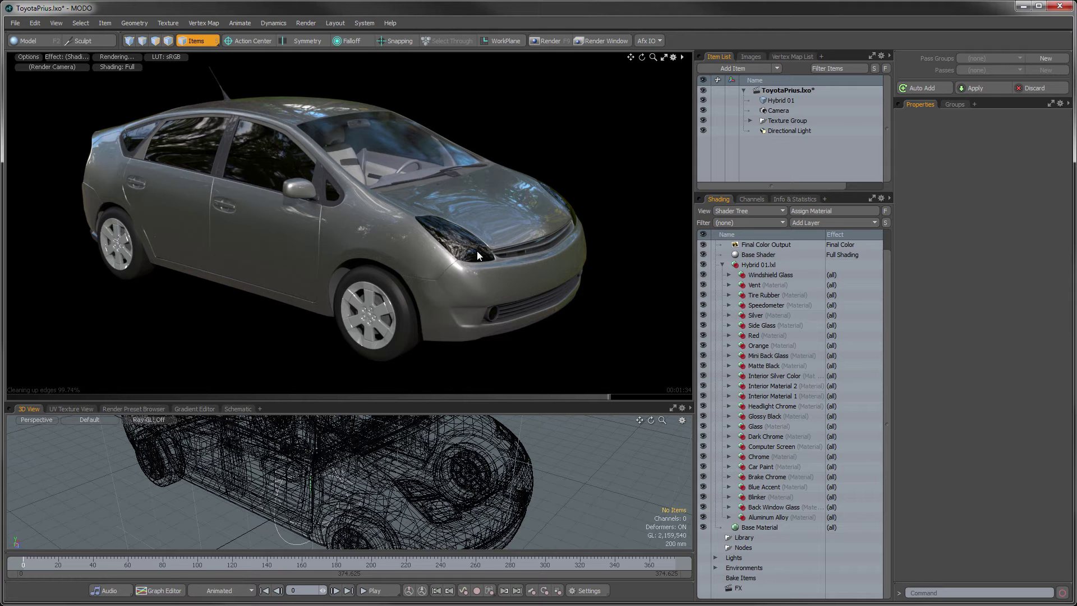
{"action": "left_click", "coordinate": [729, 275]}
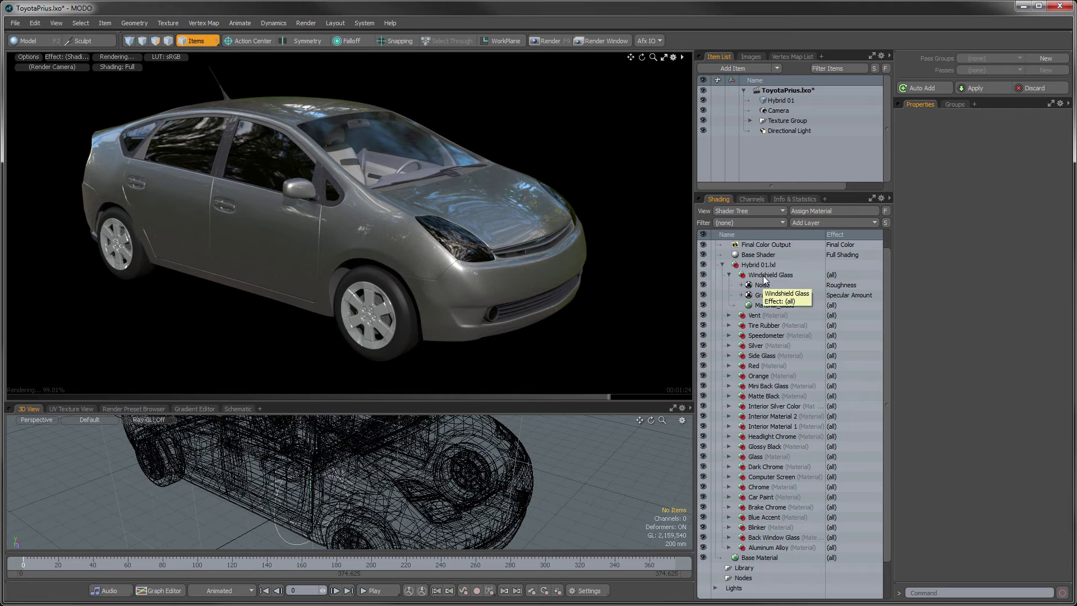
Select Windshield Glass, then range-select its Material_Glass, Gradient and Noise layers.
{"action": "left_click", "coordinate": [772, 274]}
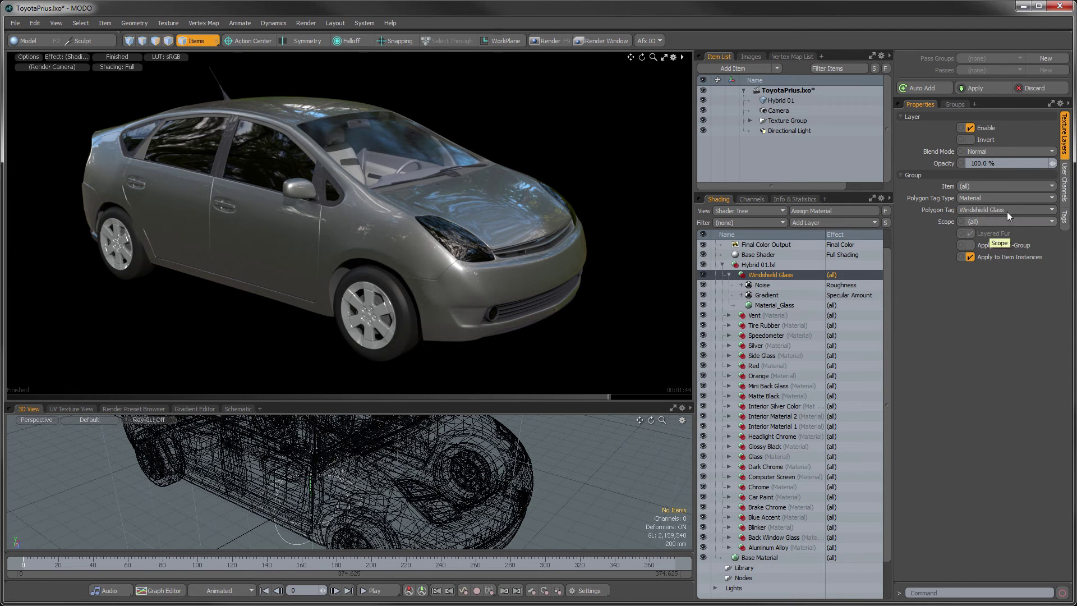
{"action": "left_click", "coordinate": [758, 305]}
{"action": "left_click", "coordinate": [760, 286], "text": "shift"}
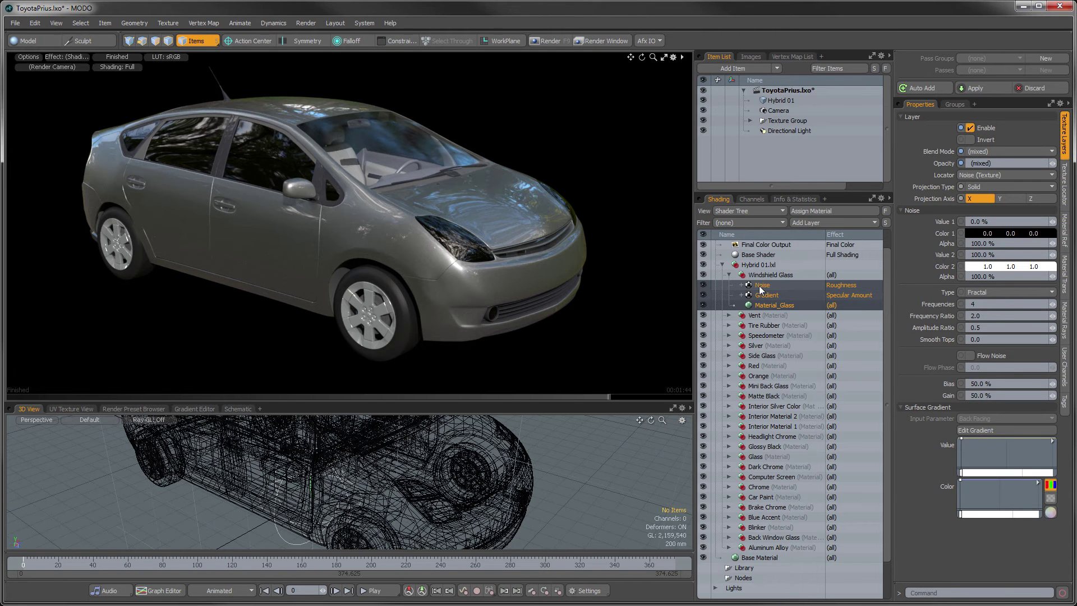
Group the three Windshield Glass layers with Ctrl+G and name the group ClearGlass.
{"action": "key", "text": "ctrl+g"}
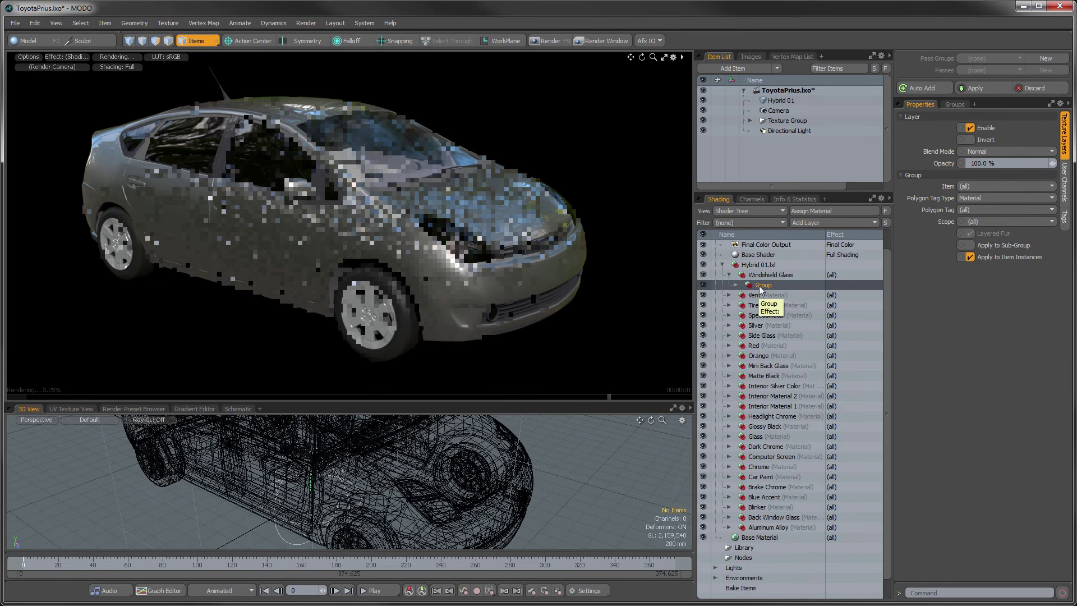
{"action": "double_click", "coordinate": [759, 285]}
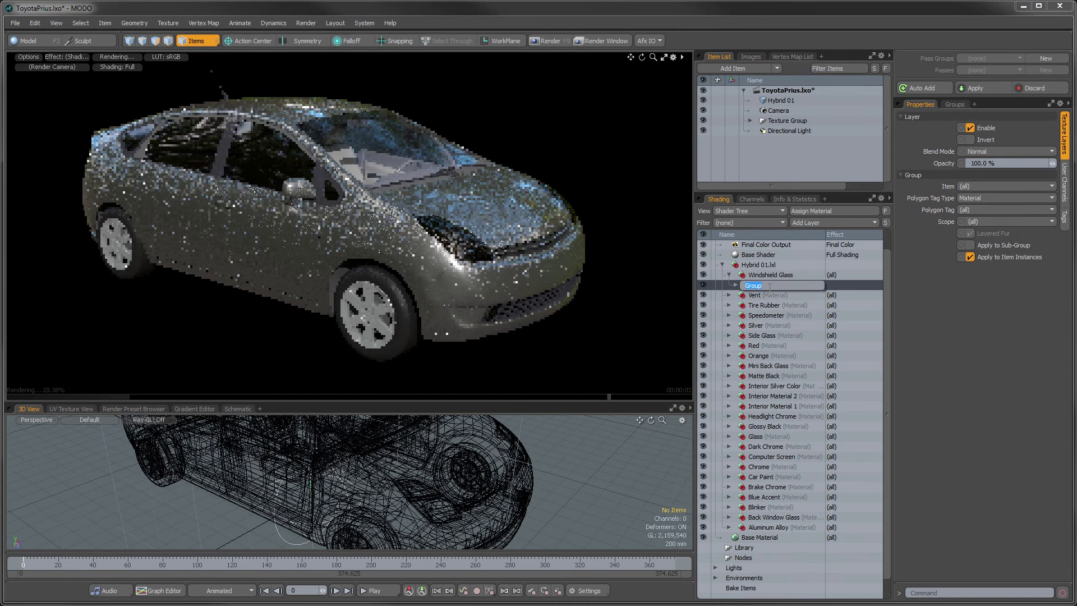
{"action": "type", "text": "ClearGl"}
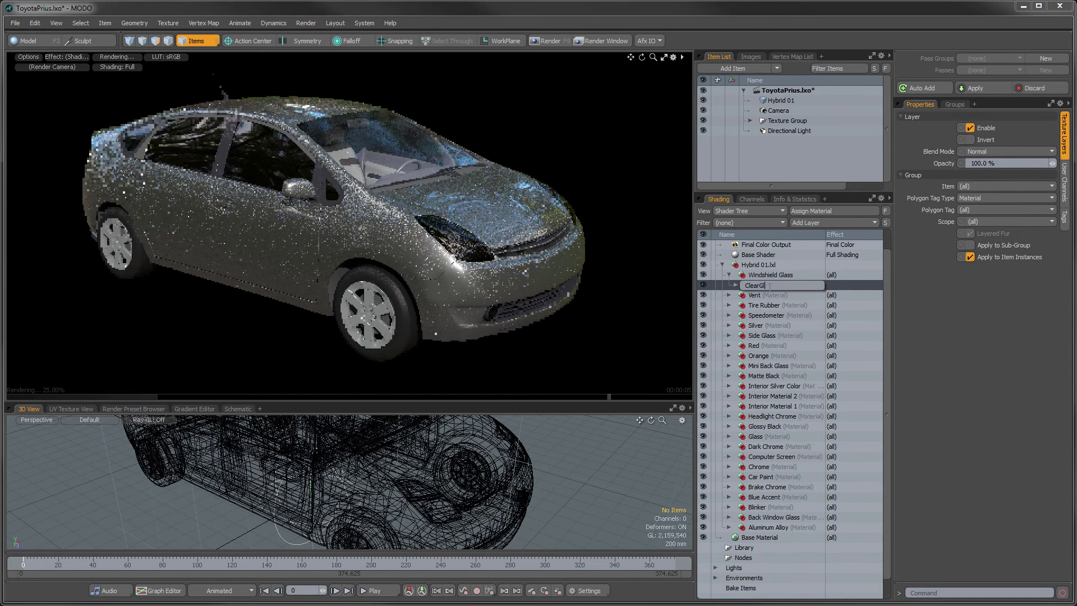
{"action": "type", "text": "ass"}
{"action": "key", "text": "Return"}
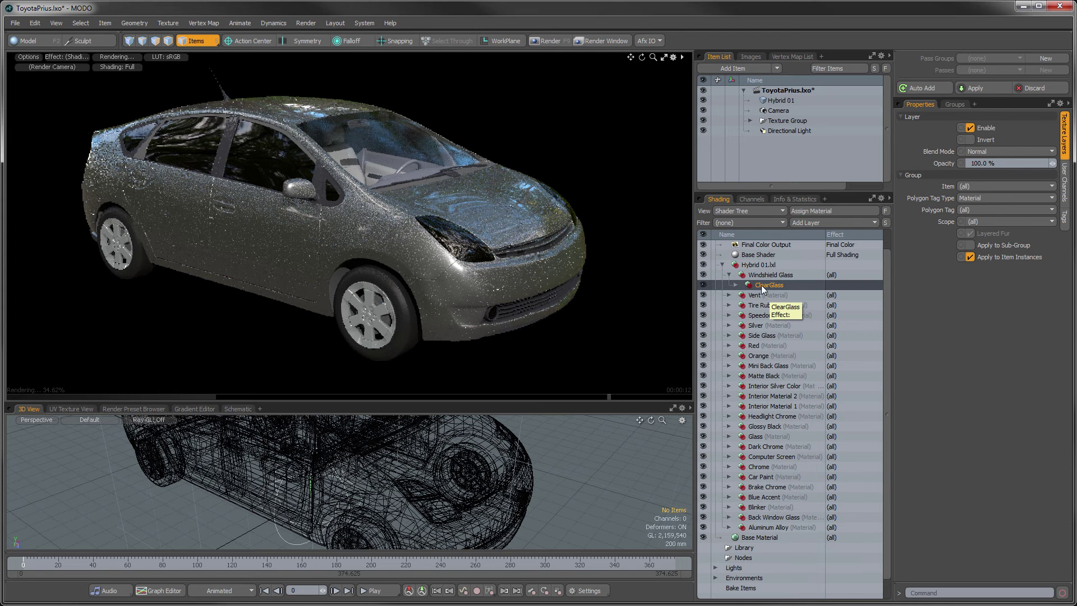
Drag the ClearGlass group onto the Shader Tree Library, leaving instance ClearGlass_2 in Windshield Glass.
{"action": "left_click_drag", "start_coordinate": [763, 290], "coordinate": [735, 560]}
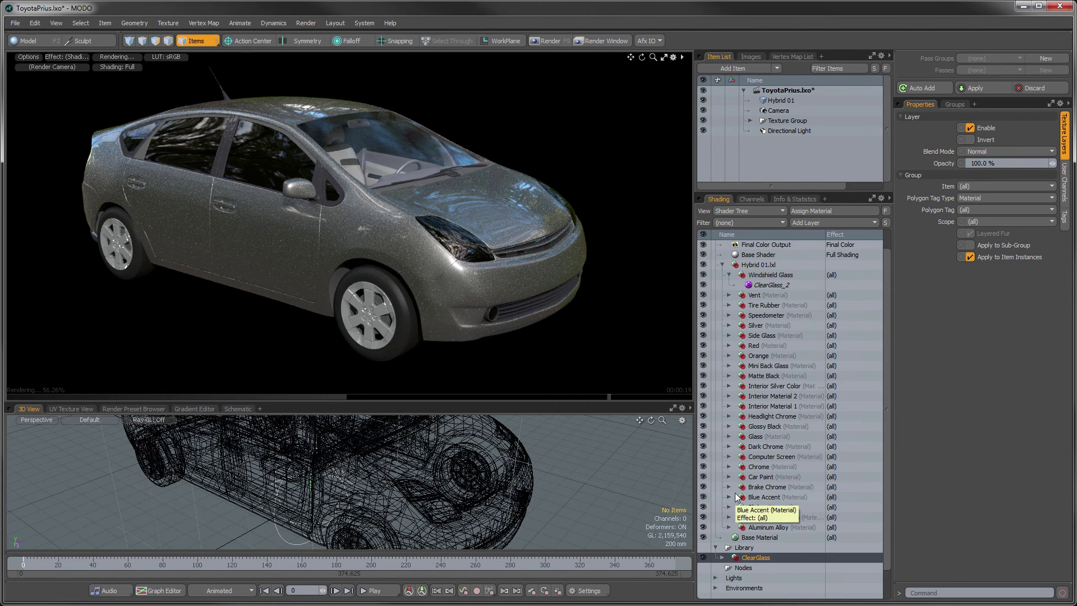
{"action": "scroll", "coordinate": [740, 486], "scroll_direction": "down", "scroll_amount": 2}
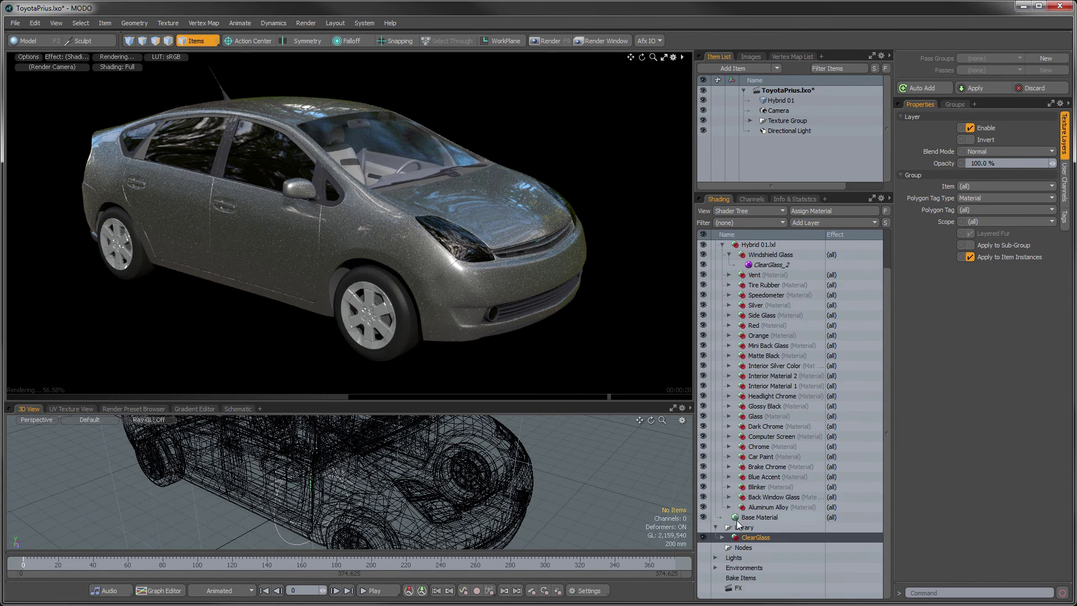
Add ClearGlass library instances inside Side Glass and Mini Back Glass.
{"action": "left_click", "coordinate": [727, 316]}
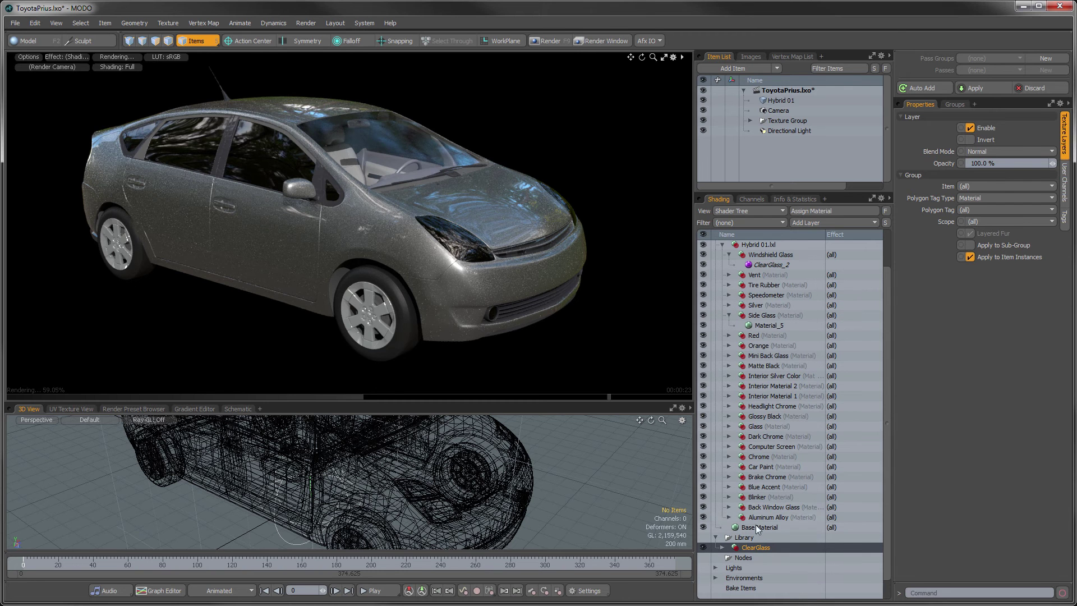
{"action": "left_click_drag", "start_coordinate": [756, 549], "coordinate": [777, 325]}
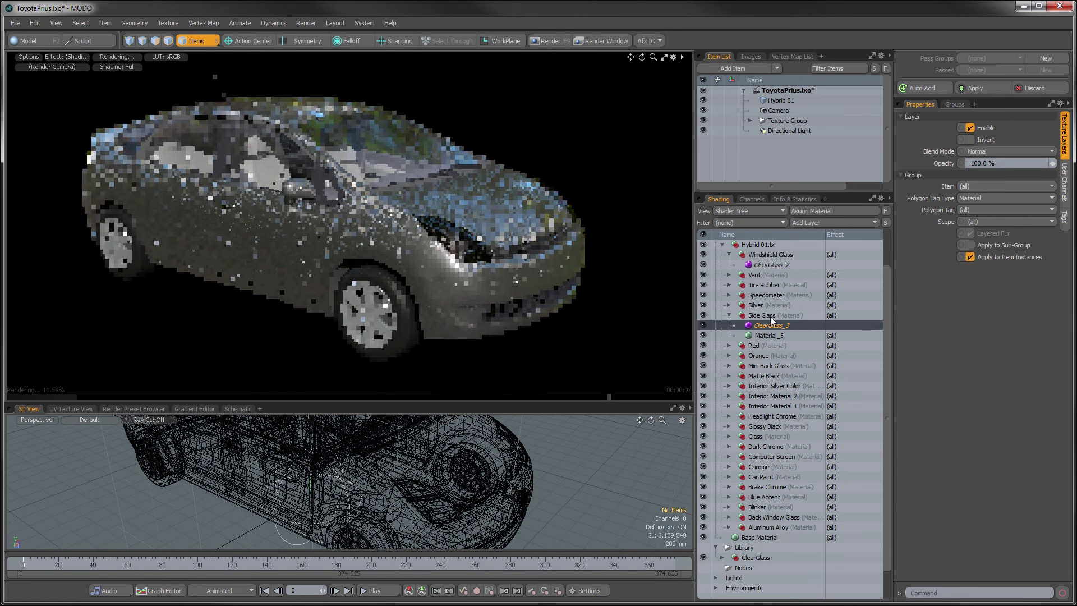
{"action": "mouse_move", "coordinate": [727, 316]}
{"action": "left_mouse_down"}
{"action": "mouse_move", "coordinate": [750, 330]}
{"action": "mouse_move", "coordinate": [737, 349]}
{"action": "left_mouse_up"}
{"action": "left_click_drag", "start_coordinate": [757, 518], "coordinate": [779, 354]}
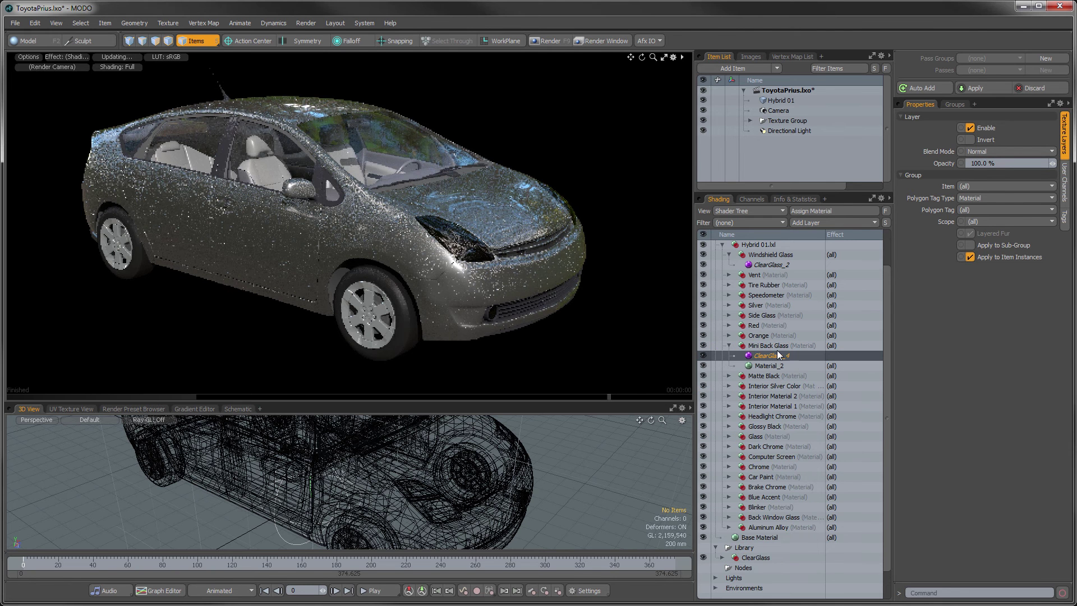
{"action": "left_click", "coordinate": [728, 345]}
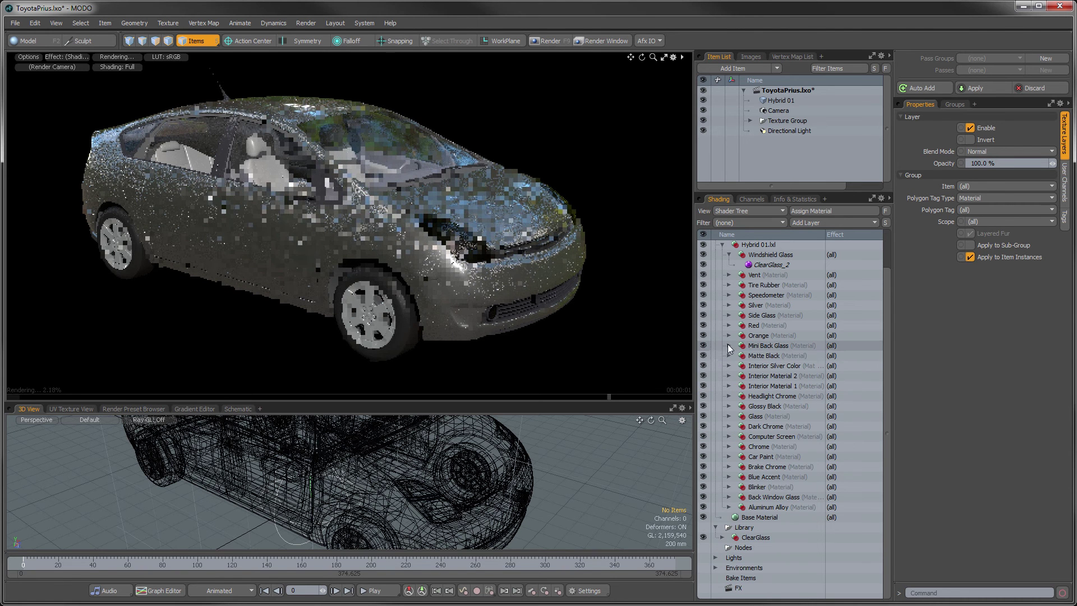
Add ClearGlass library instances inside Glass and Back Window Glass.
{"action": "left_click", "coordinate": [729, 416]}
{"action": "left_click_drag", "start_coordinate": [749, 546], "coordinate": [776, 422]}
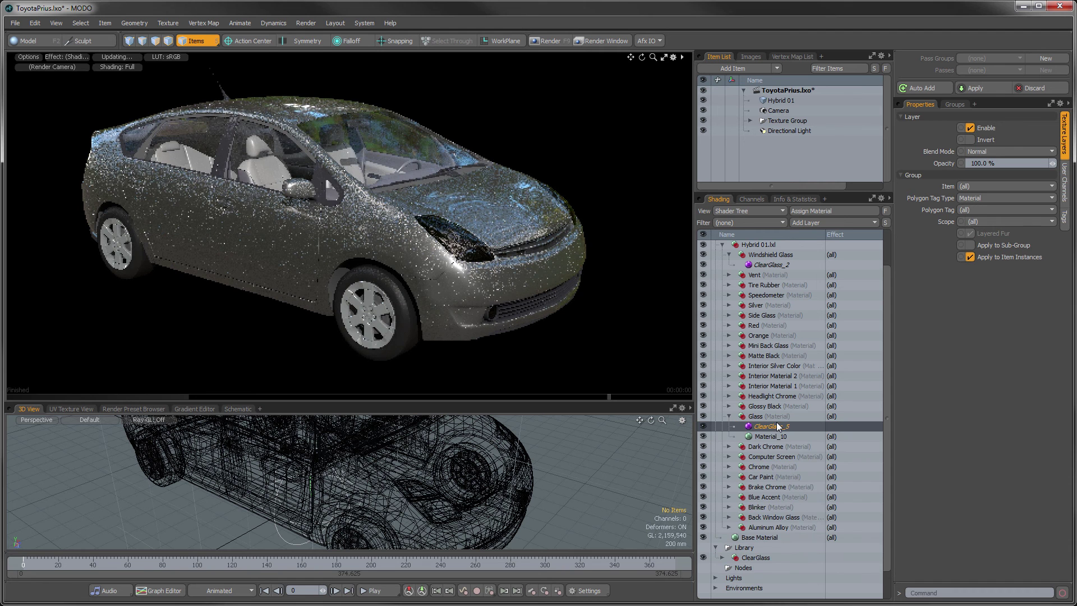
{"action": "left_click", "coordinate": [729, 517]}
{"action": "scroll", "coordinate": [747, 525], "scroll_direction": "down", "scroll_amount": 1}
{"action": "left_click_drag", "start_coordinate": [759, 537], "coordinate": [770, 497]}
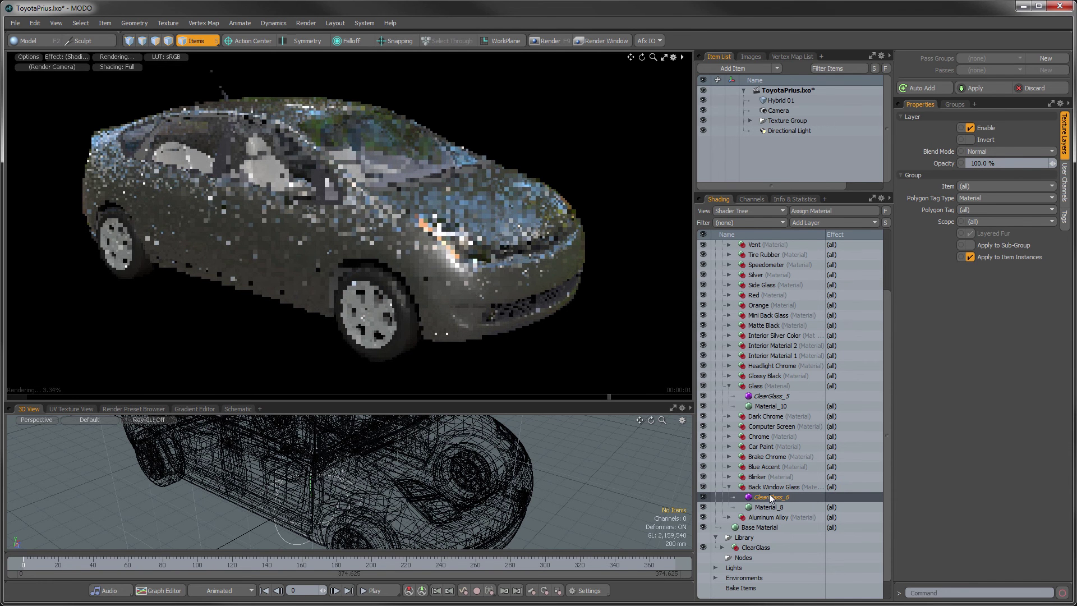
{"action": "left_click", "coordinate": [729, 486]}
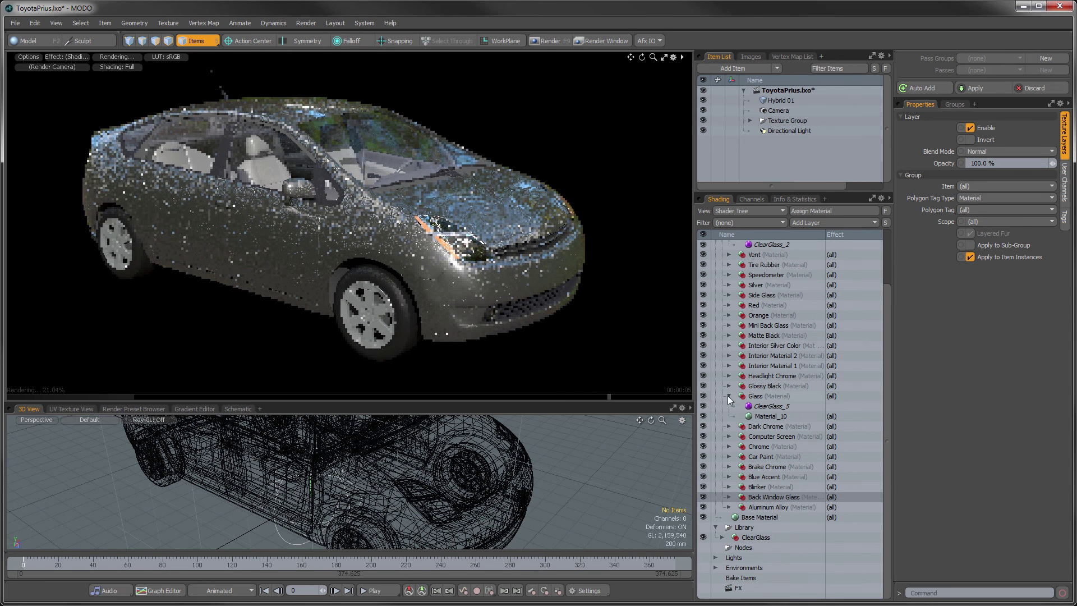
Add a Material layer to the ClearGlass library item with orange diffuse colour 0.6, 0.15, 0.02.
{"action": "left_click", "coordinate": [722, 537]}
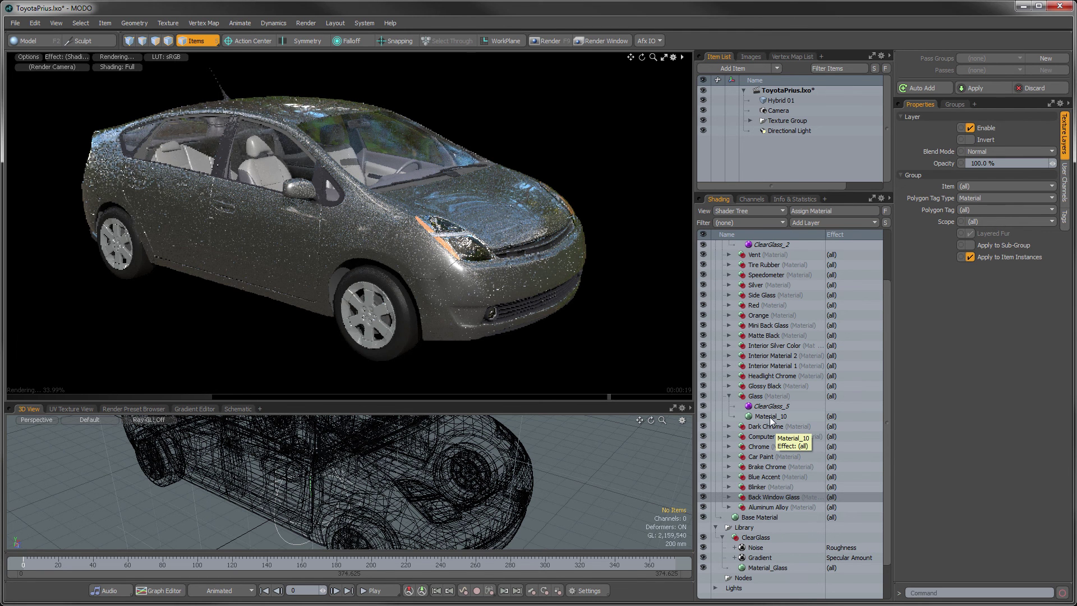
{"action": "left_click", "coordinate": [728, 396]}
{"action": "scroll", "coordinate": [729, 395], "scroll_direction": "up", "scroll_amount": 1}
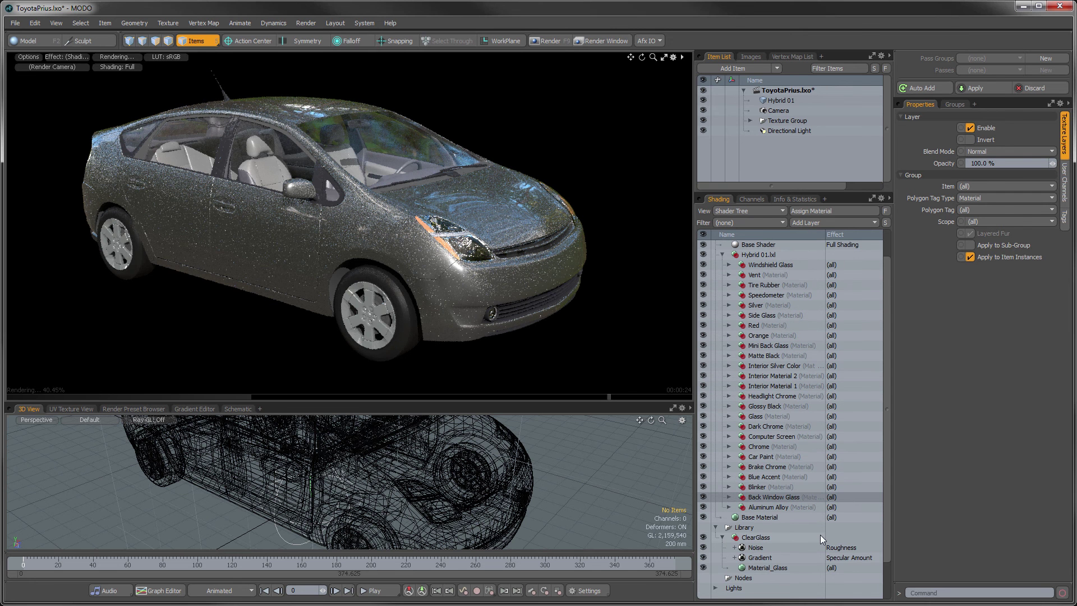
{"action": "left_click", "coordinate": [756, 538]}
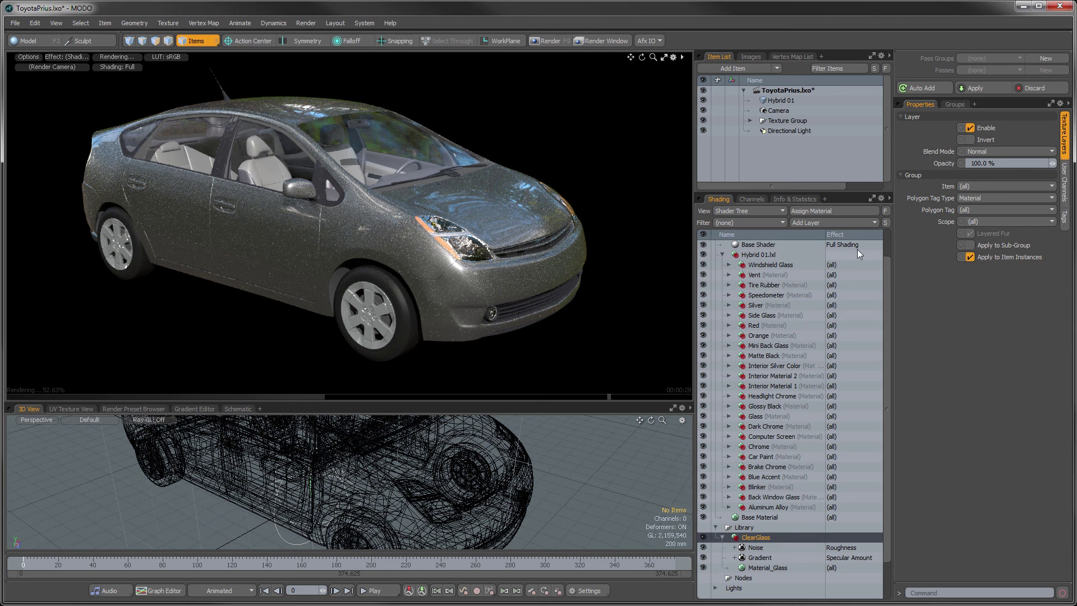
{"action": "left_click", "coordinate": [823, 221]}
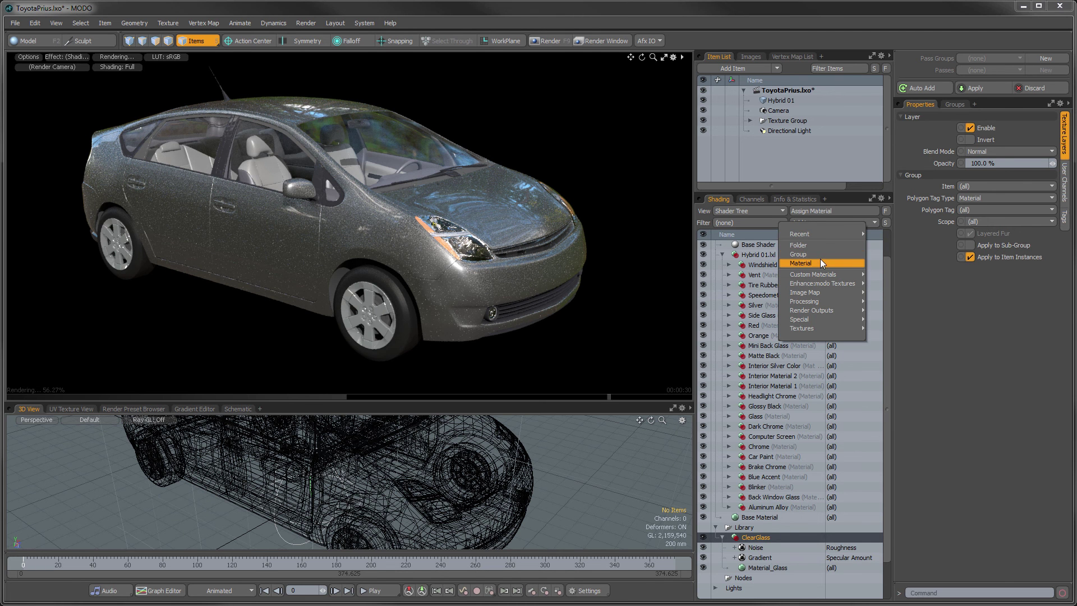
{"action": "left_click", "coordinate": [820, 258]}
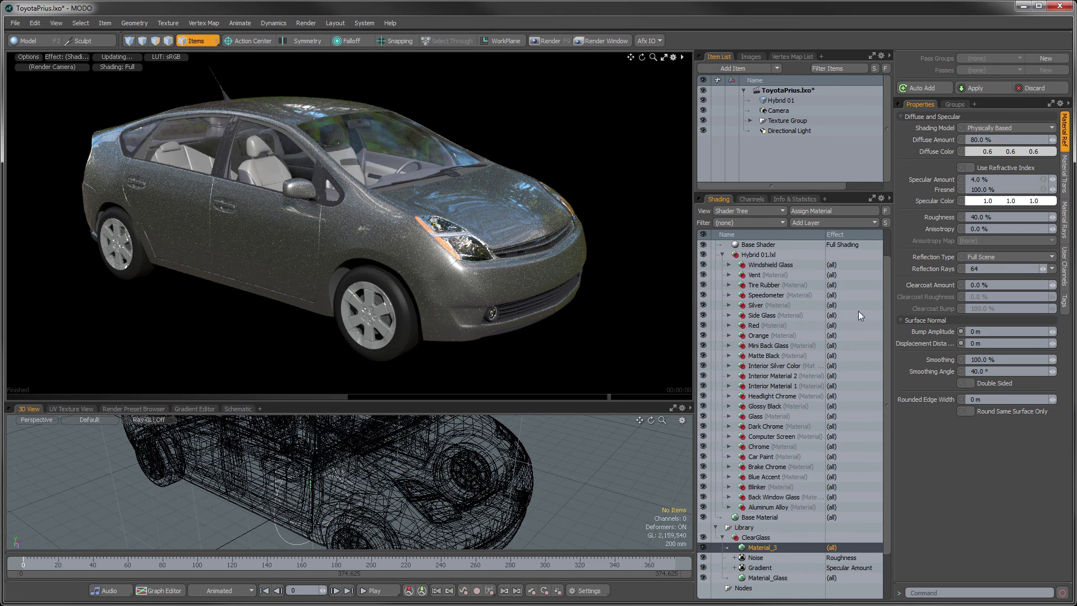
{"action": "left_click", "coordinate": [968, 150]}
{"action": "left_click", "coordinate": [762, 68]}
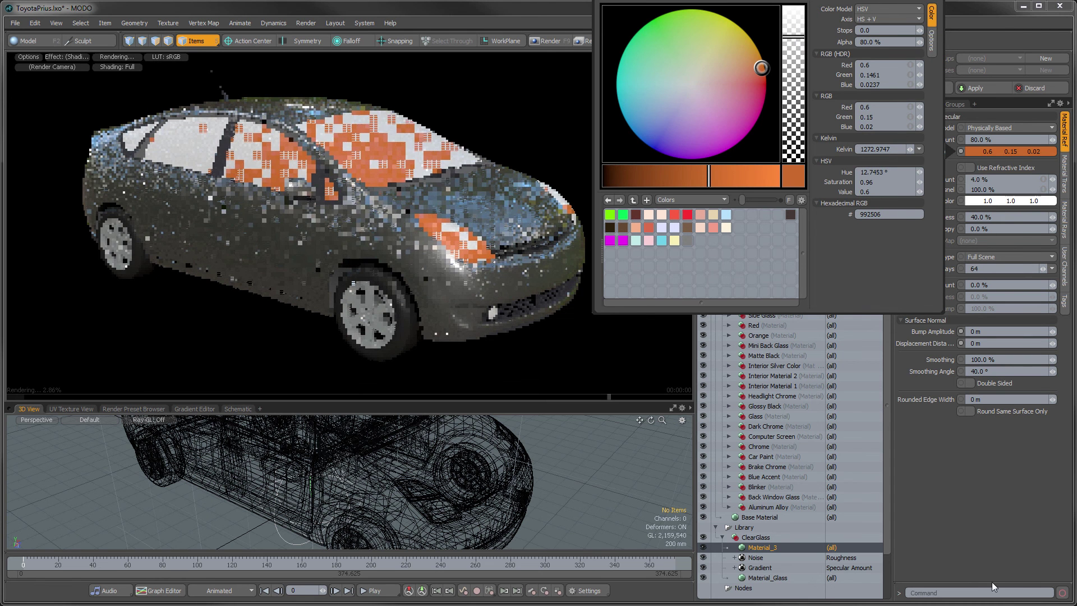